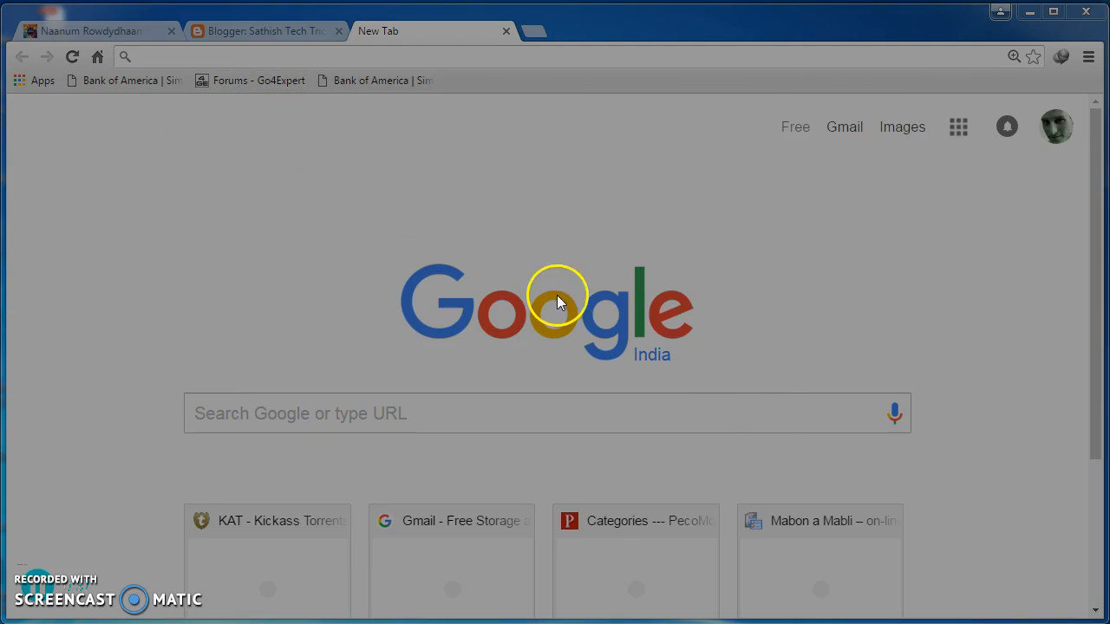
Run a voice search for the long spoken query about clicking the microphone
left_click(897, 414)
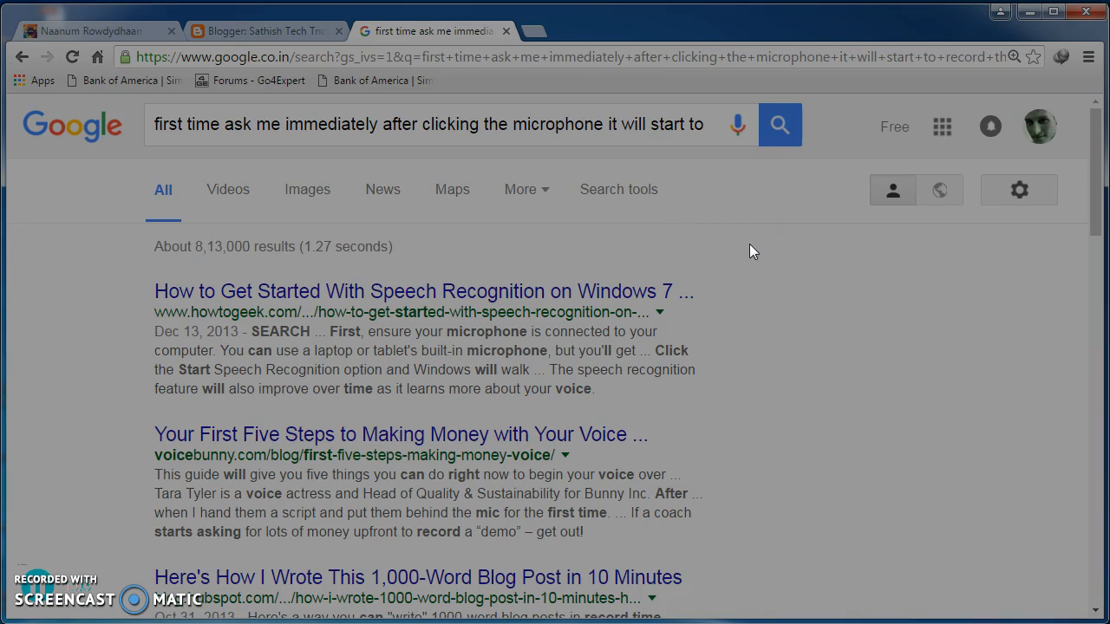
Voice-search 'Barack Obama birth date', then 'Hong Kong holiday list' to get the 2016 holidays table
left_click(738, 124)
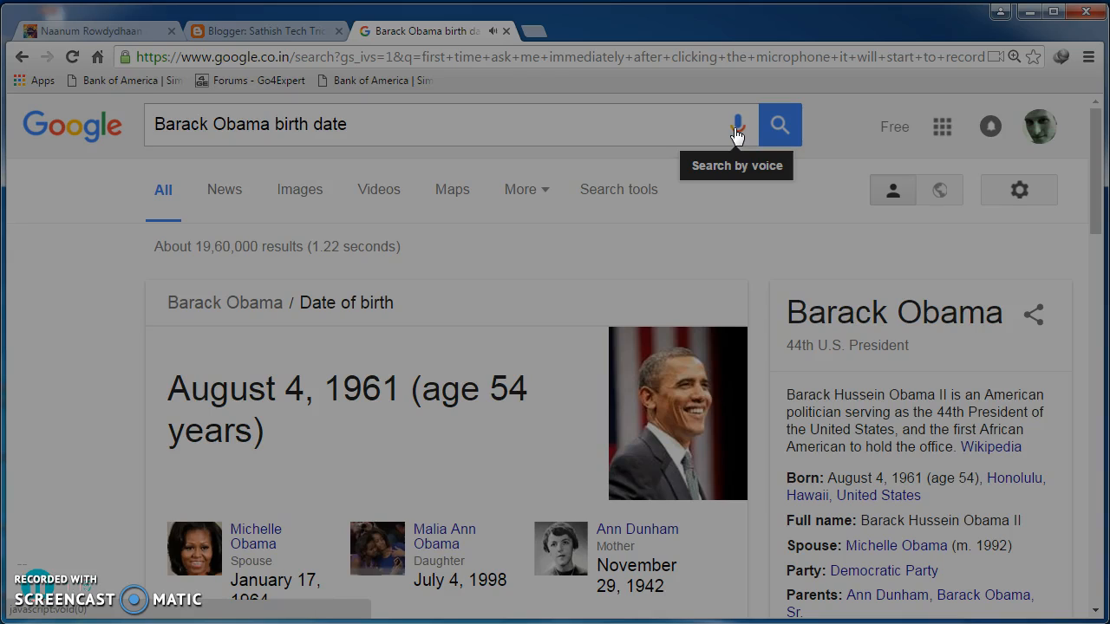
left_click(737, 129)
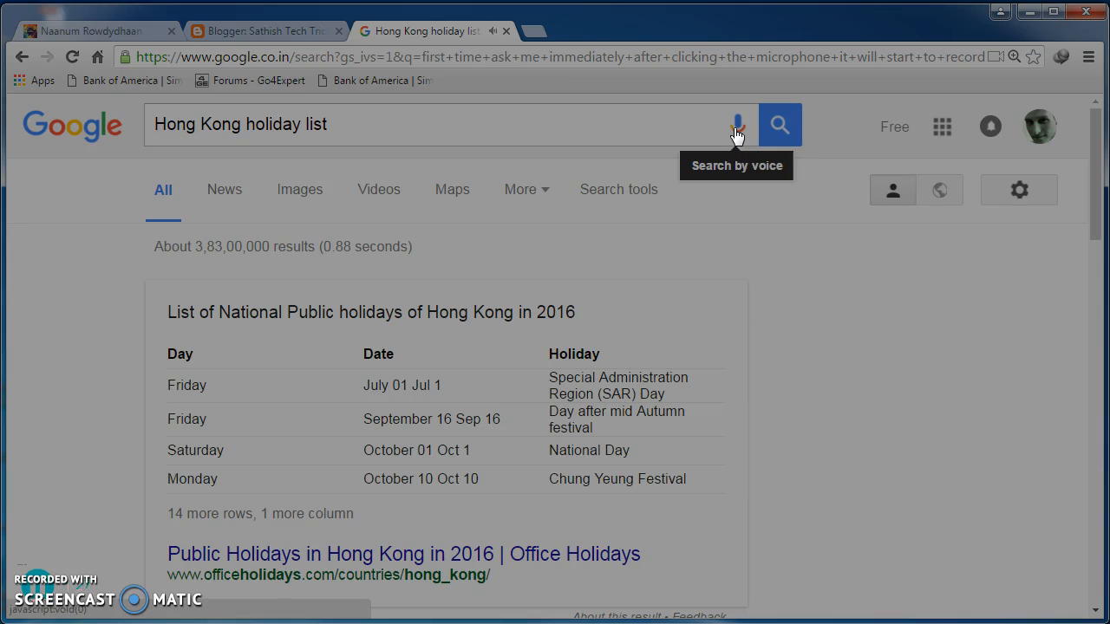
Voice-search 'what's trending in India', then 'IPL Cricket matches today' for the match schedule
left_click(737, 130)
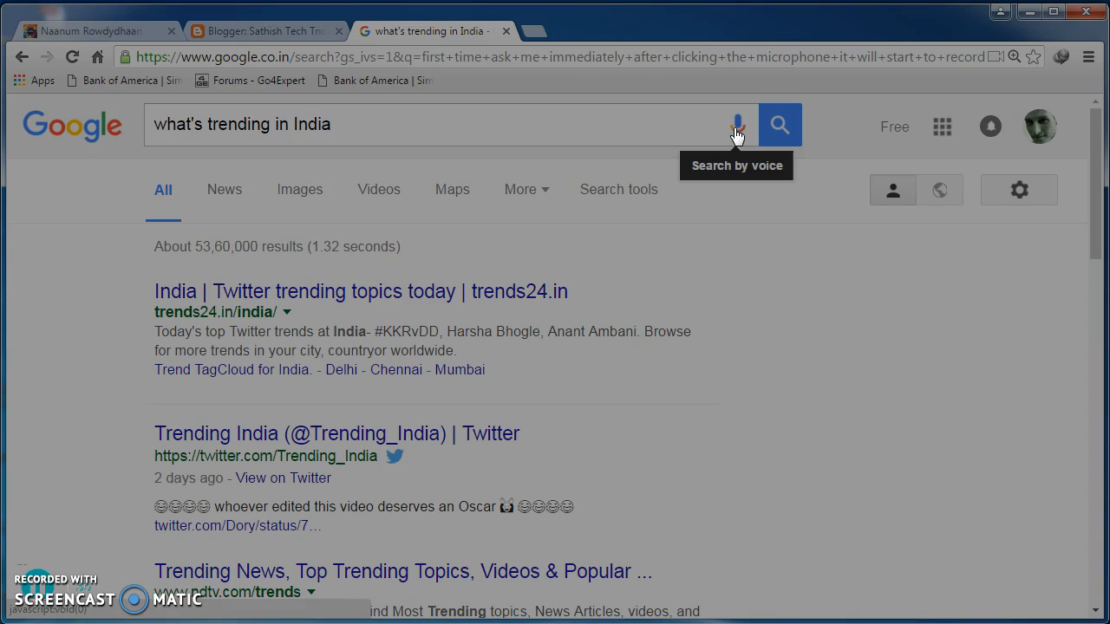
left_click(737, 130)
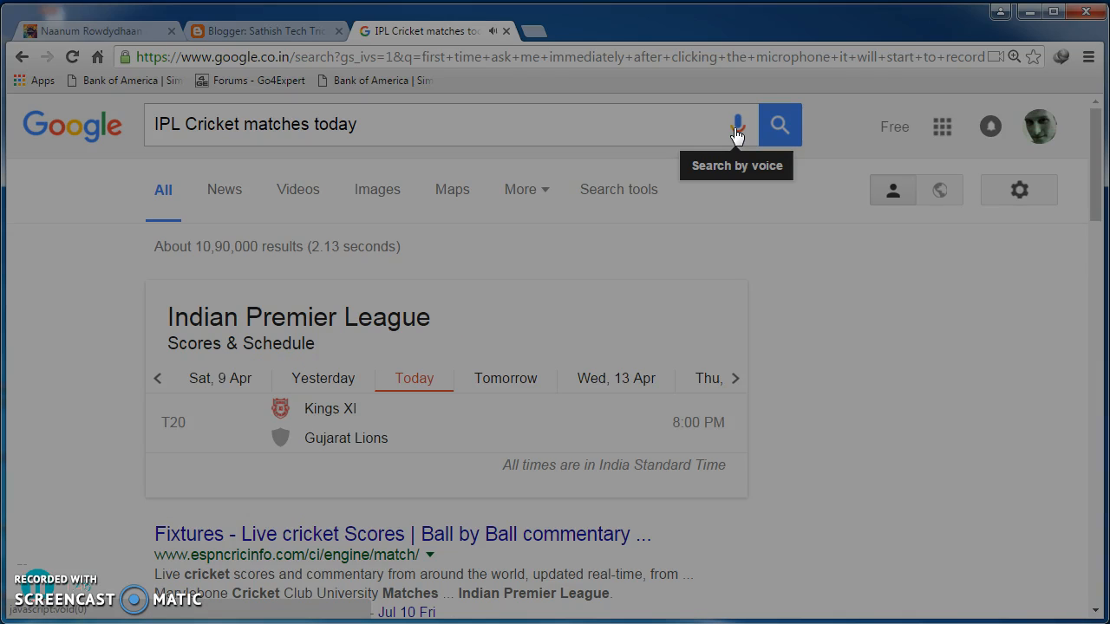
Voice-search 'Bank of America stock' (BAC 12.88 USD), then 'Panama papers latest news'
left_click(737, 130)
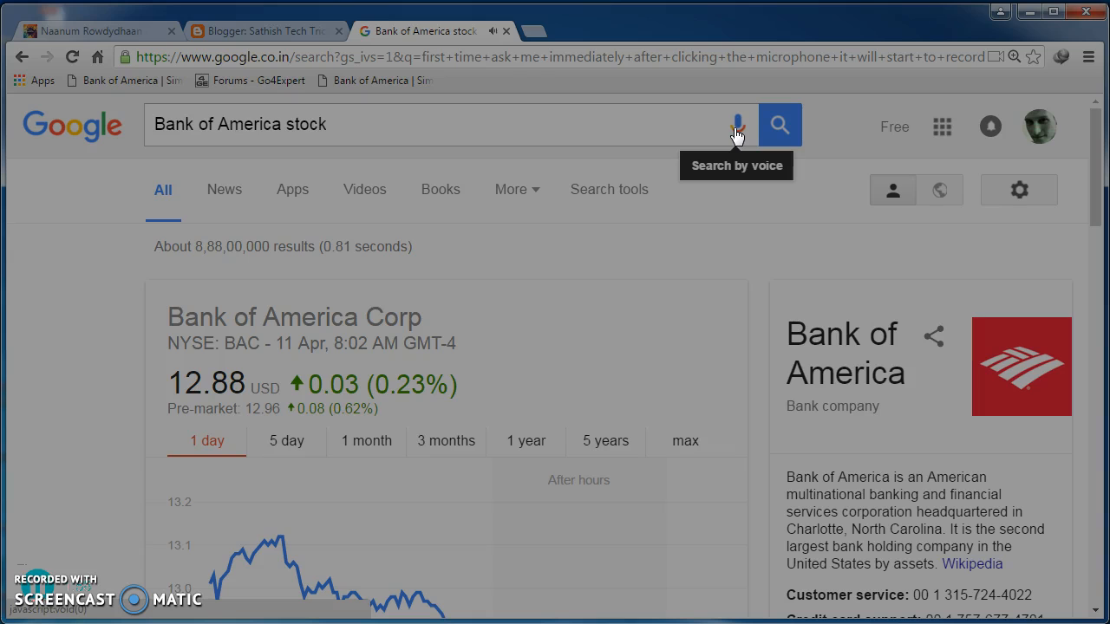
left_click(737, 129)
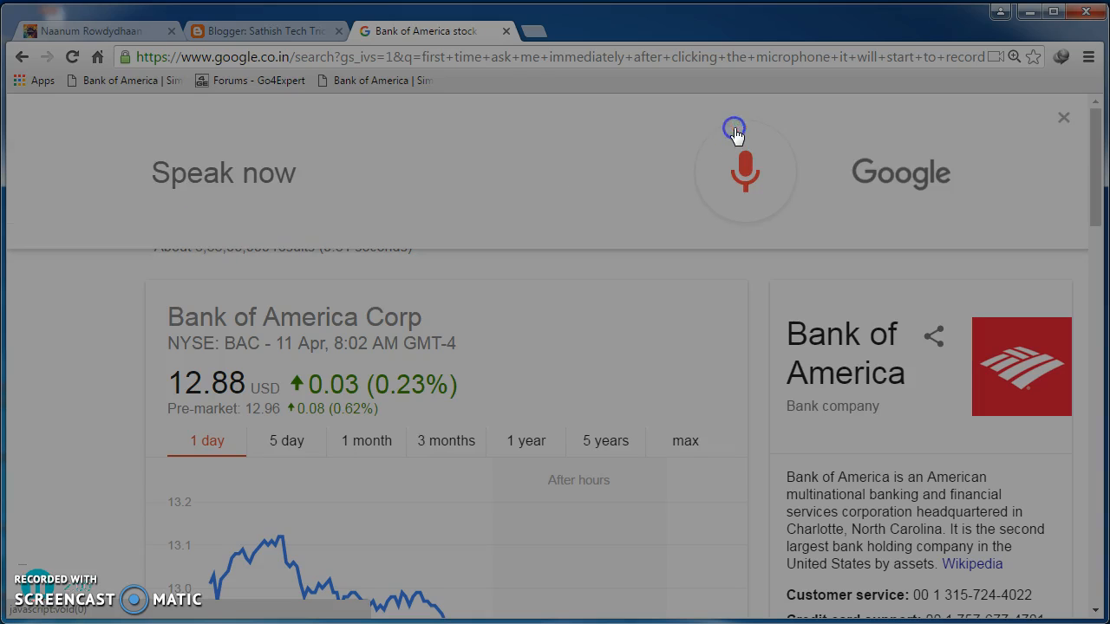